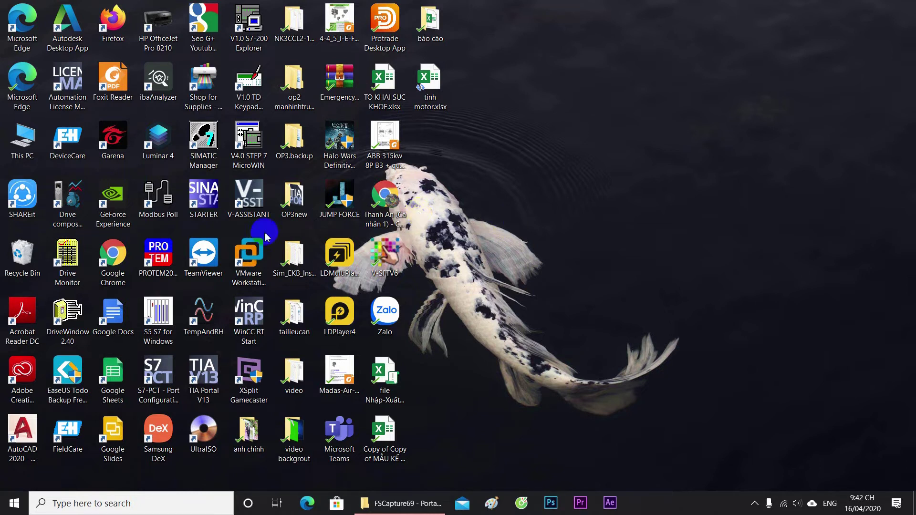
# Open the Line (D:) drive in a maximized window and locate the backup the nho.rar archive
pyautogui.doubleClick(19, 158)
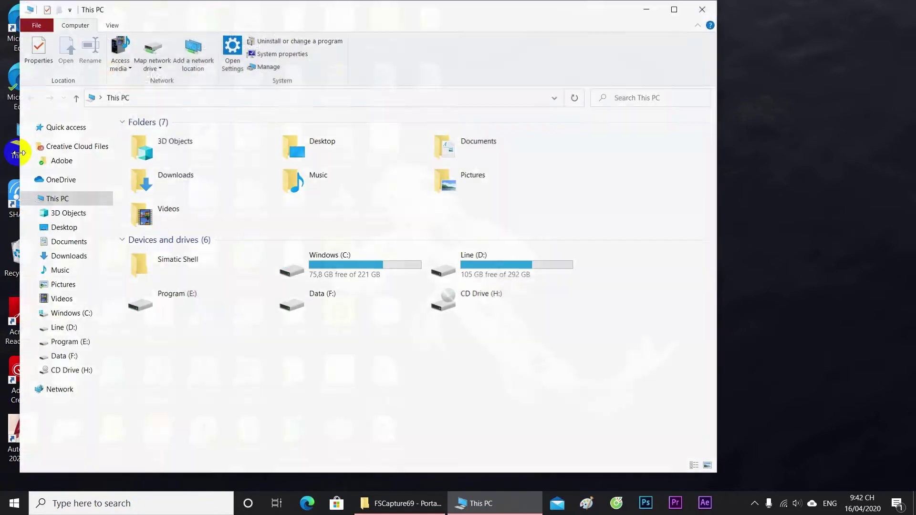
pyautogui.doubleClick(538, 265)
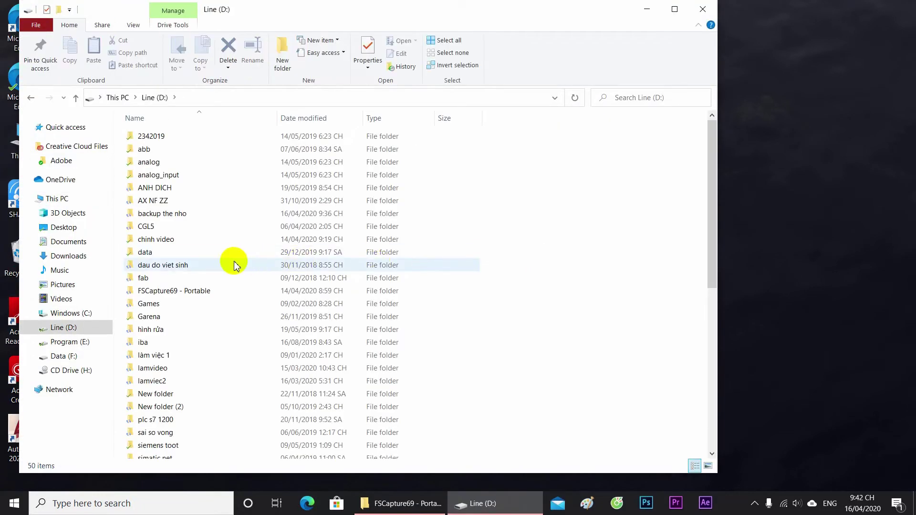
pyautogui.scroll(-8, 233, 265)
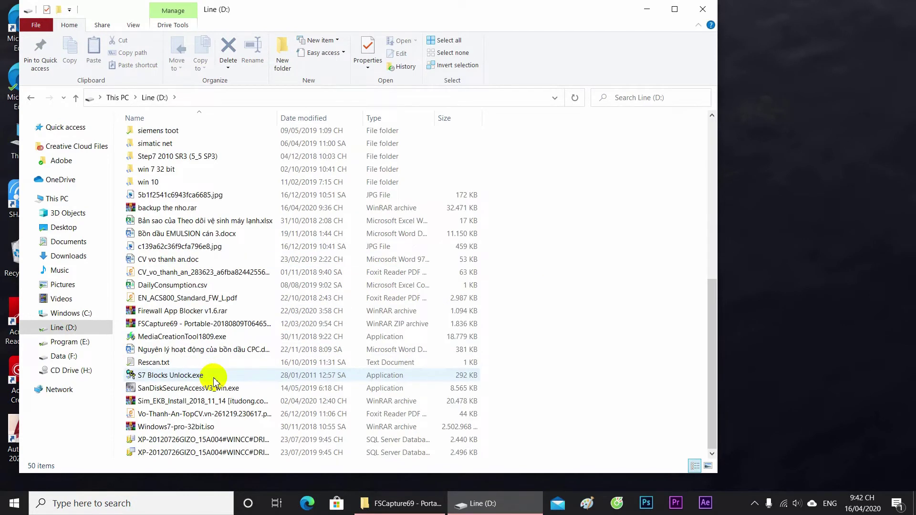
pyautogui.click(216, 206)
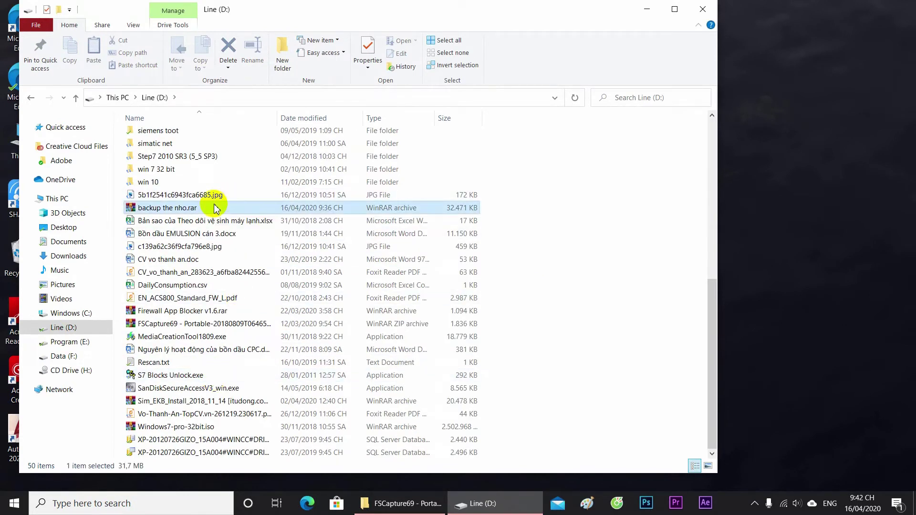
pyautogui.click(675, 9)
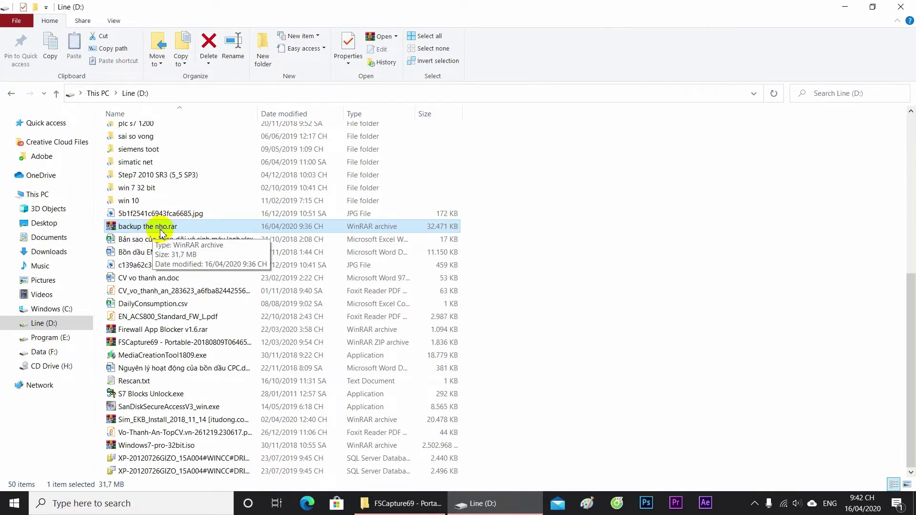
pyautogui.click(205, 228)
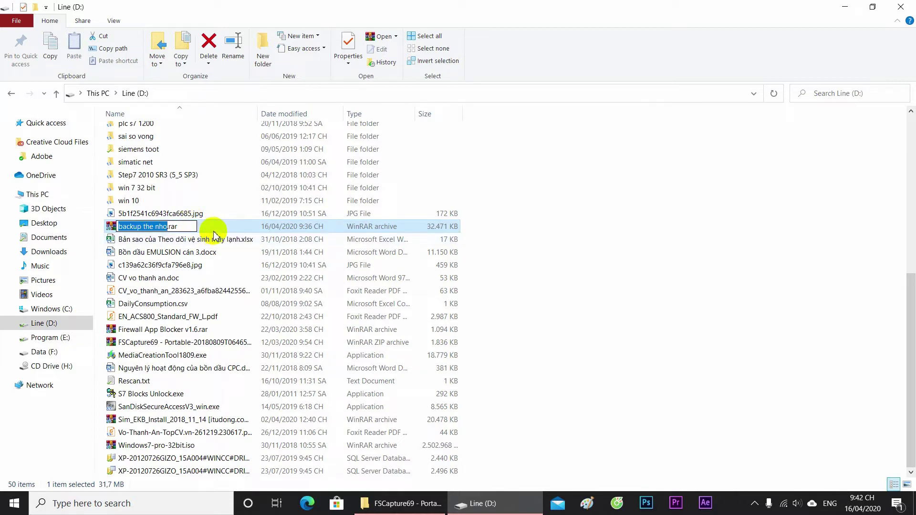
pyautogui.click(184, 264)
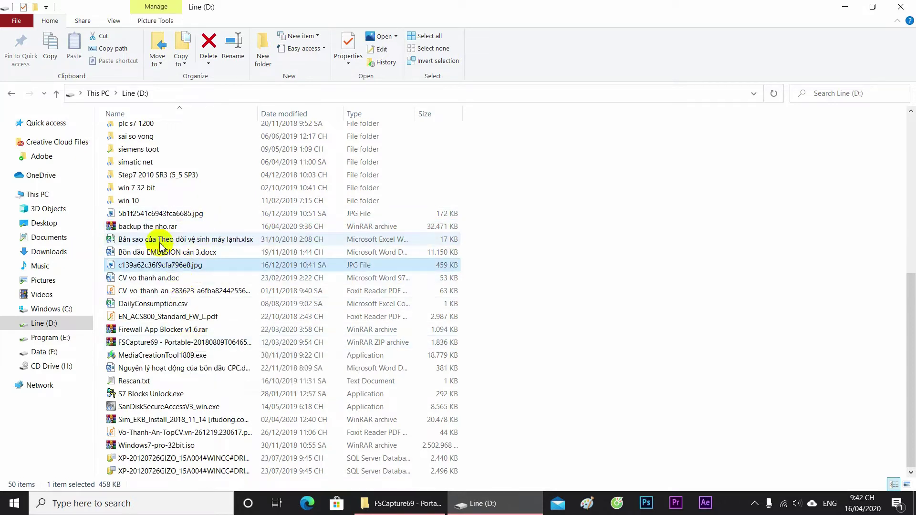
# Open the Image folder inside the nested backup the nho folder on drive D
pyautogui.scroll(3, 160, 246)
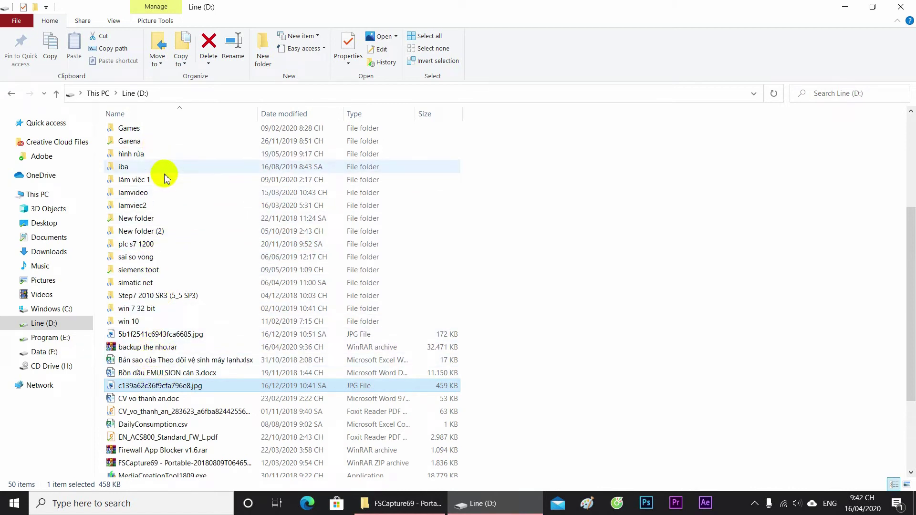
pyautogui.scroll(3, 157, 224)
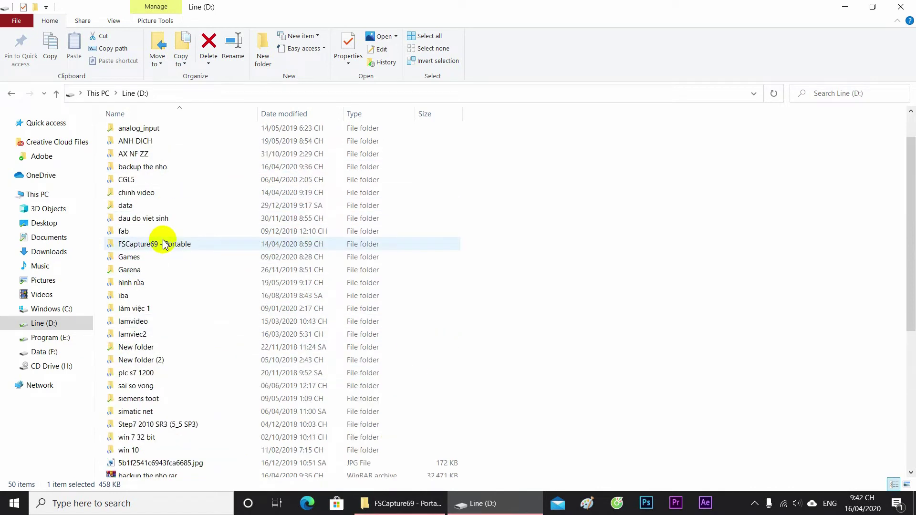
pyautogui.doubleClick(159, 166)
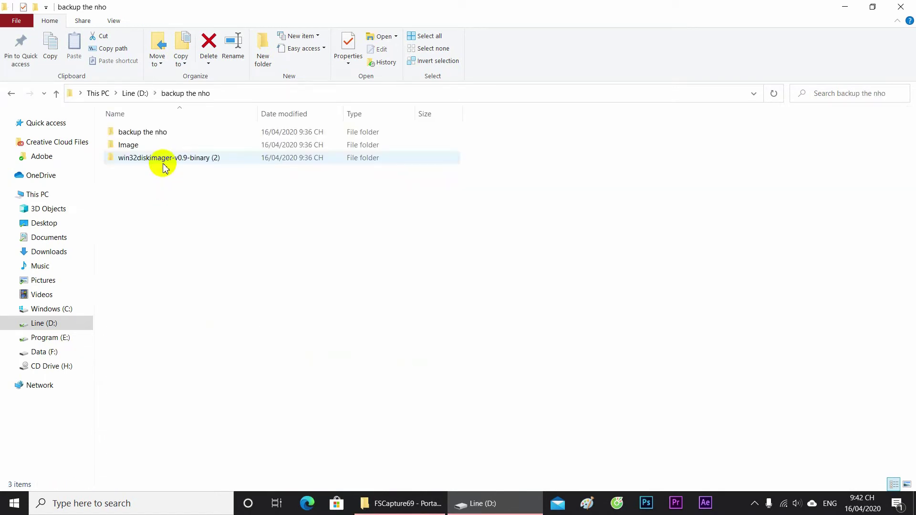
pyautogui.click(163, 134)
pyautogui.doubleClick(163, 134)
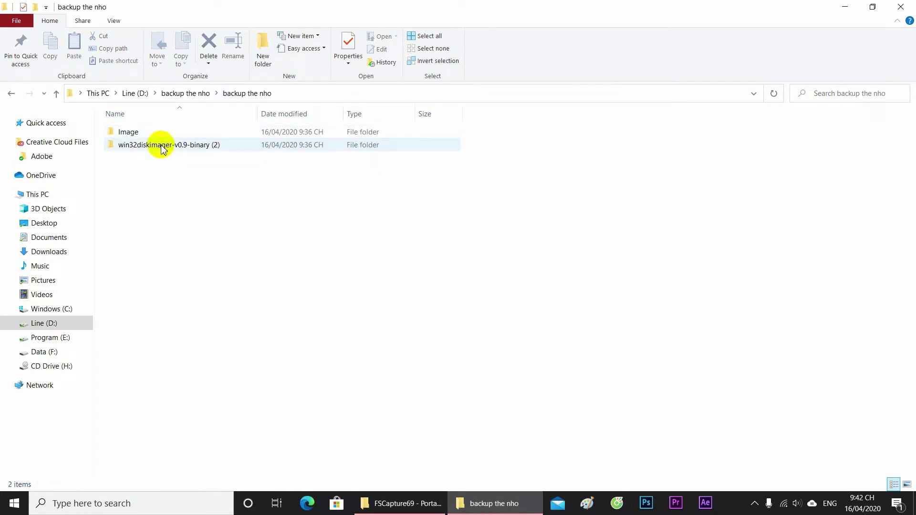
pyautogui.doubleClick(151, 132)
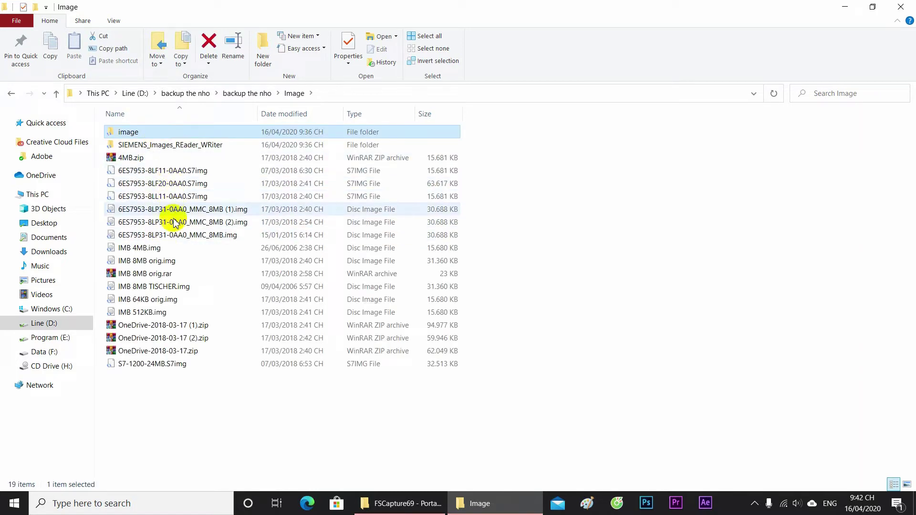
# Check the image subfolder and review the 2MB, 4MB, 8MB, 64KB and 512KB folders in SIEMENS_Images_REader_WRiter
pyautogui.doubleClick(140, 131)
pyautogui.click(11, 93)
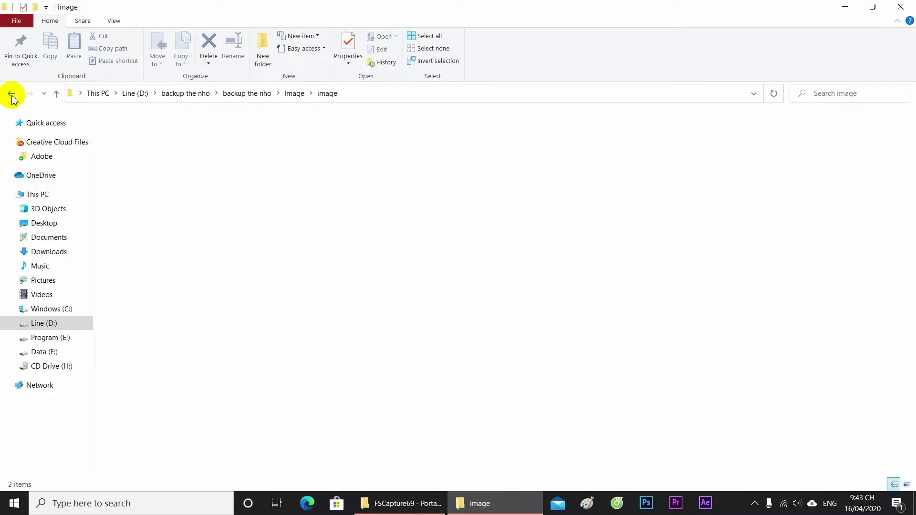
pyautogui.doubleClick(143, 144)
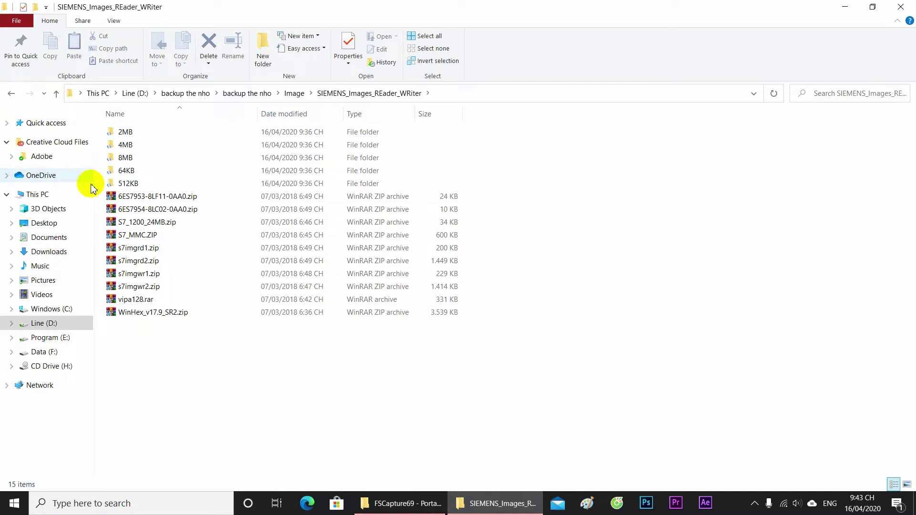
pyautogui.click(143, 132)
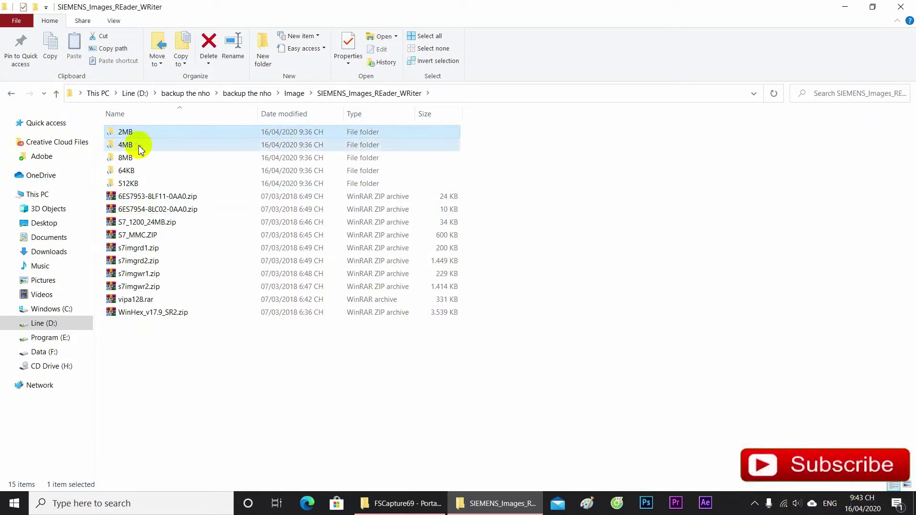
pyautogui.click(139, 146)
pyautogui.click(141, 161)
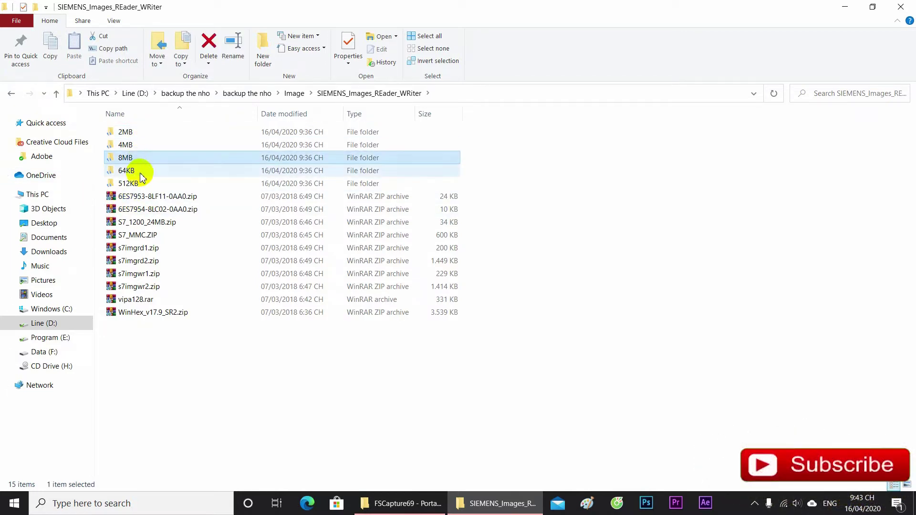
pyautogui.click(140, 172)
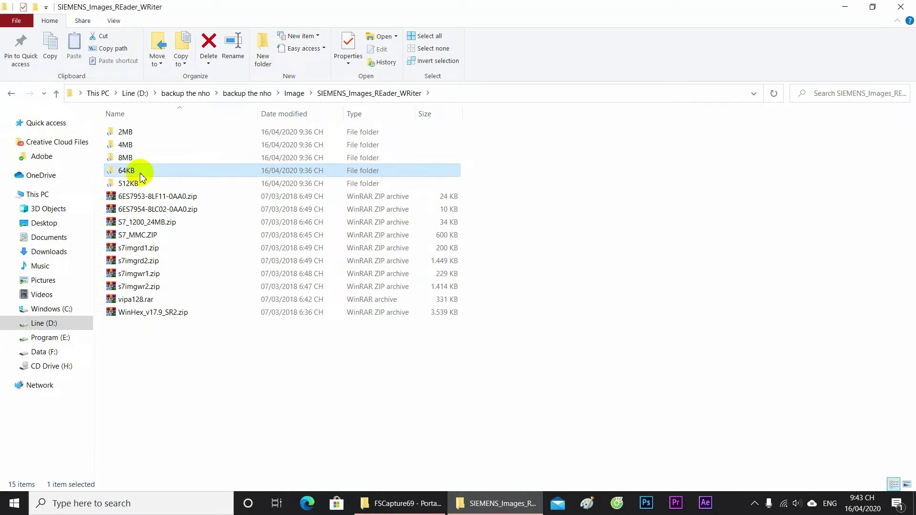
pyautogui.click(143, 187)
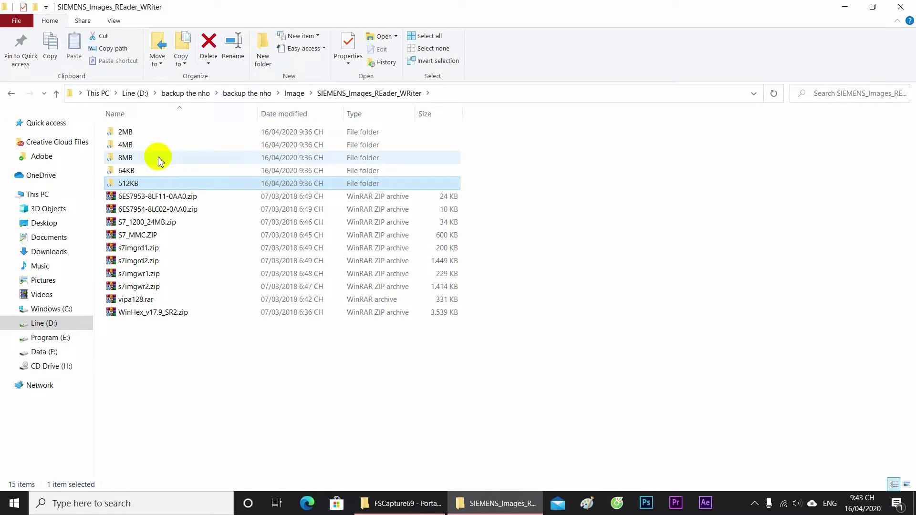
# Check the inner win32diskimager-v0.9-binary (2) folder for the program and return to the outer backup the nho folder
pyautogui.click(11, 93)
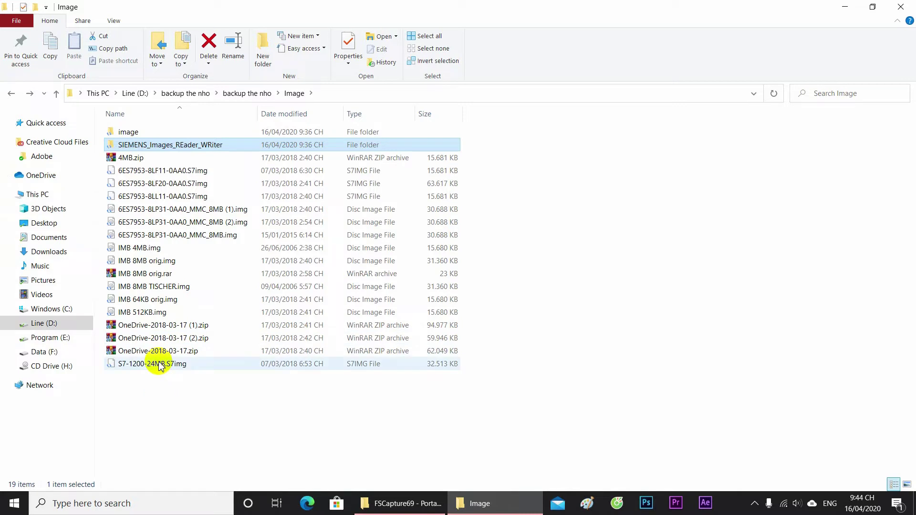
pyautogui.click(10, 93)
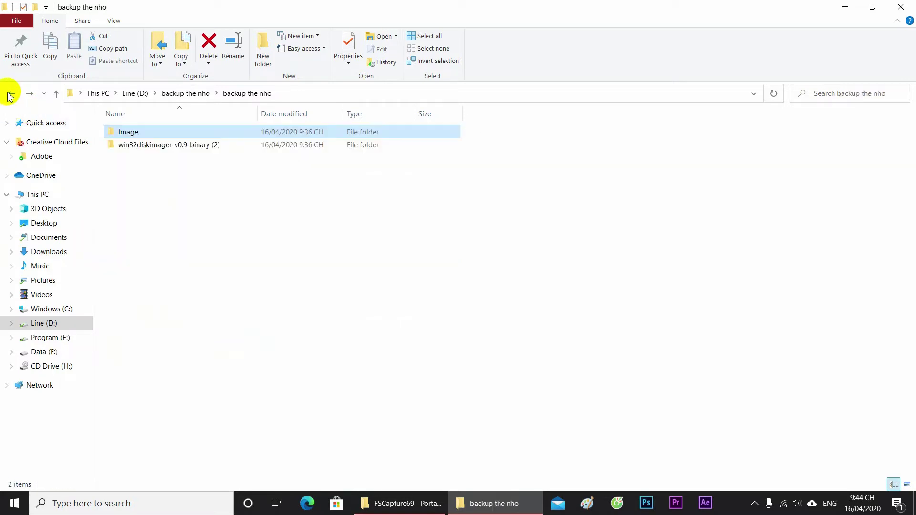
pyautogui.click(138, 146)
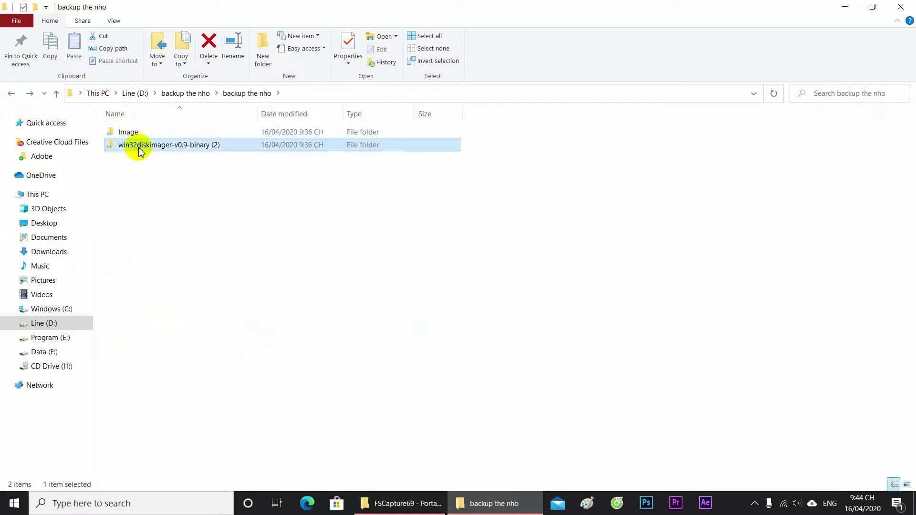
pyautogui.doubleClick(139, 147)
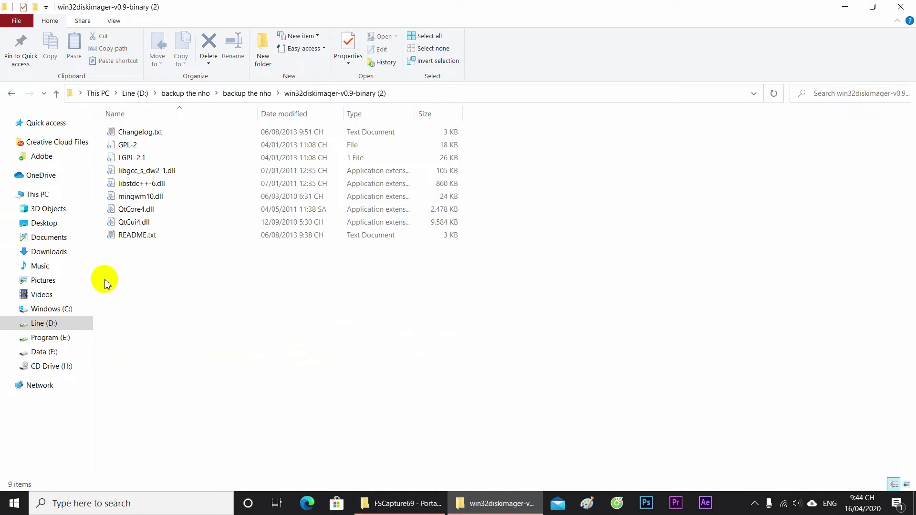
pyautogui.click(10, 95)
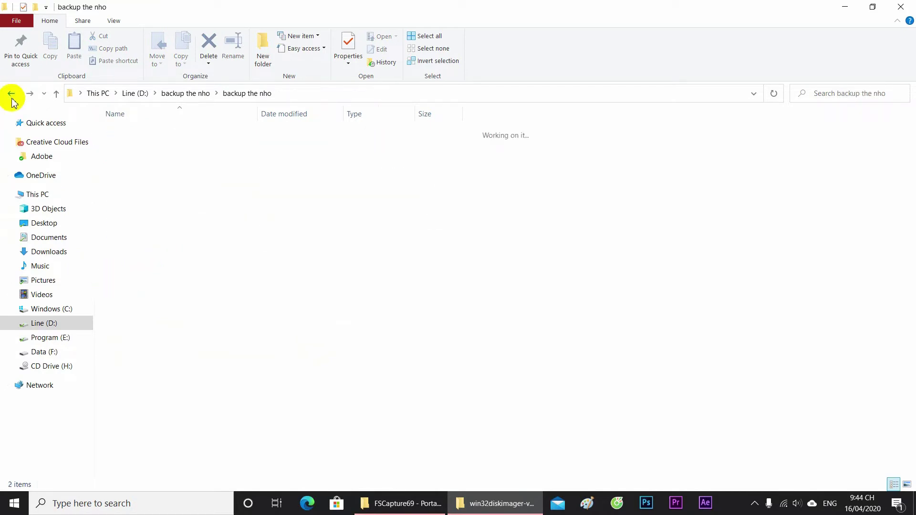
pyautogui.click(9, 94)
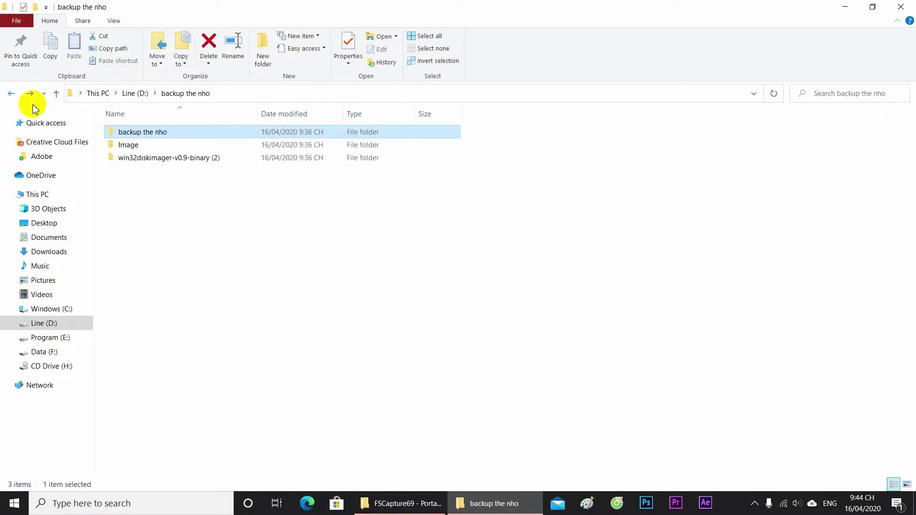
# Launch Win32DiskImager.exe from the outer win32diskimager-v0.9-binary (2) folder and move its window clear of the file list
pyautogui.click(161, 163)
pyautogui.doubleClick(160, 162)
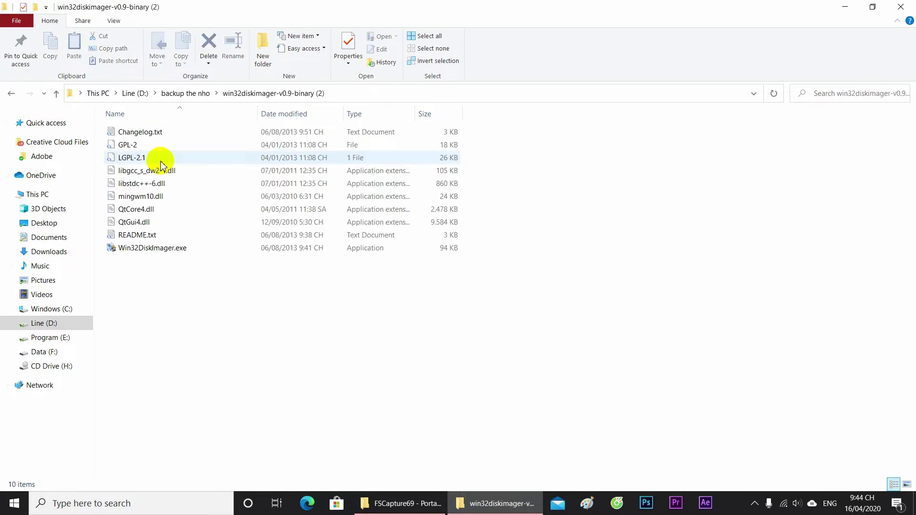
pyautogui.click(172, 251)
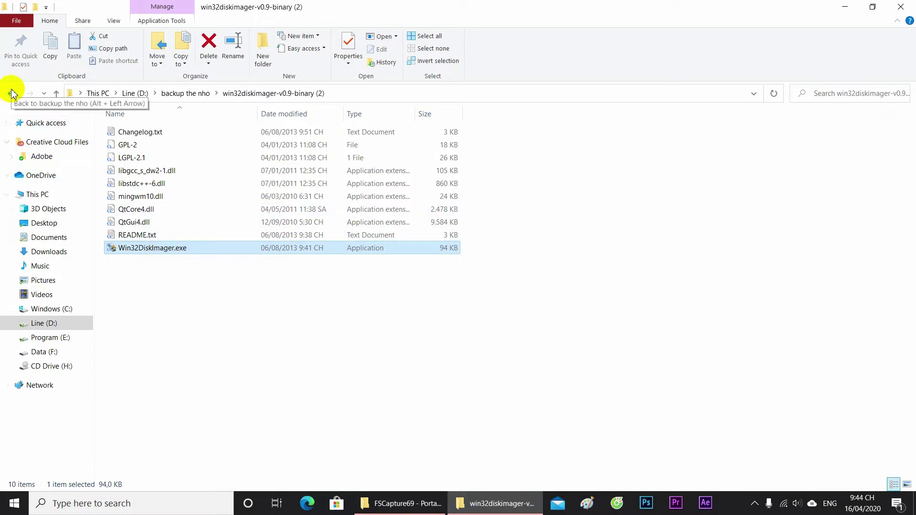
pyautogui.doubleClick(183, 252)
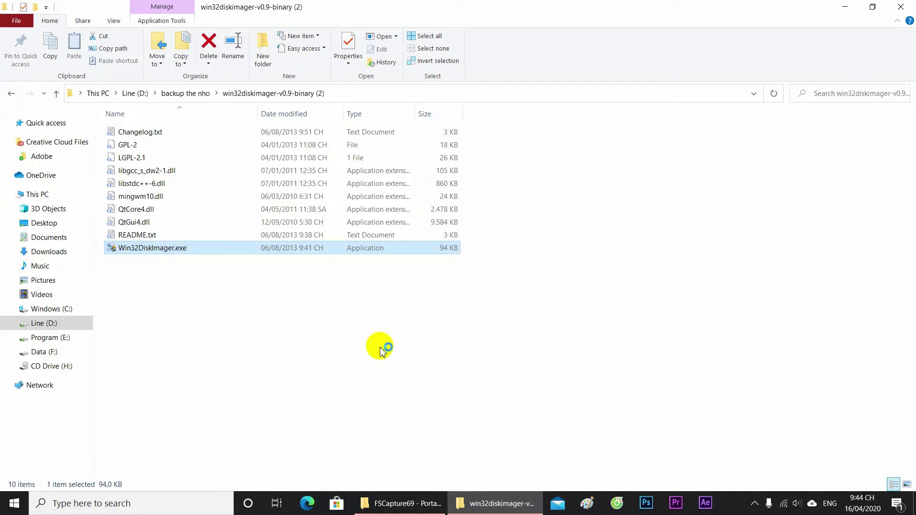
pyautogui.moveTo(160, 60); pyautogui.dragTo(501, 158)
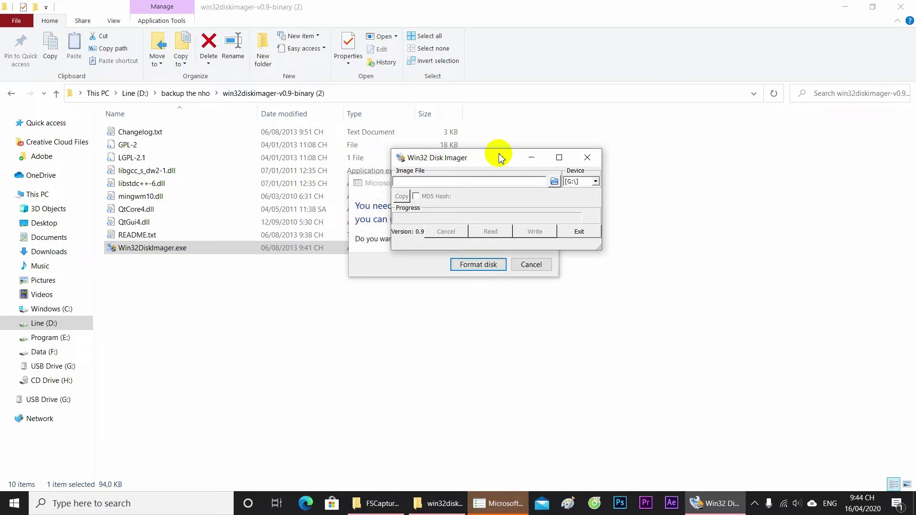
# Select G:\ as the device in Win32 Disk Imager and decline formatting the disk in drive G
pyautogui.click(596, 181)
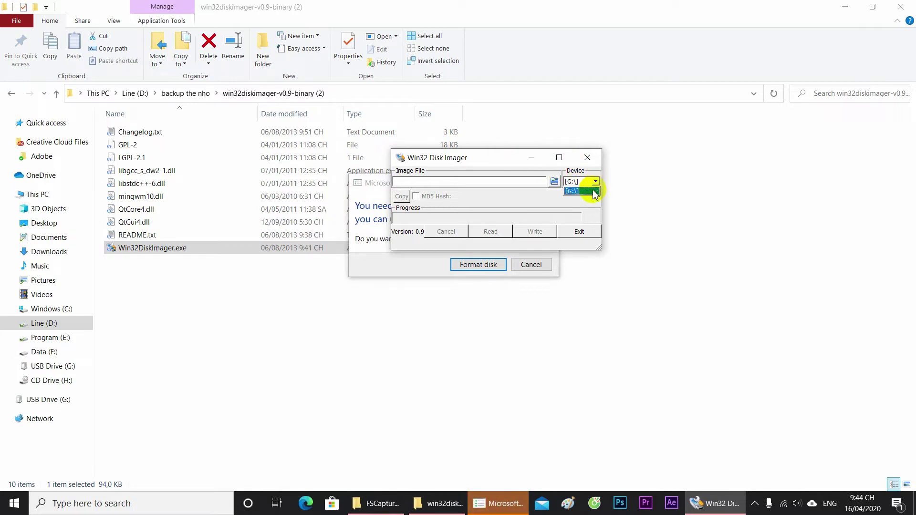
pyautogui.click(595, 191)
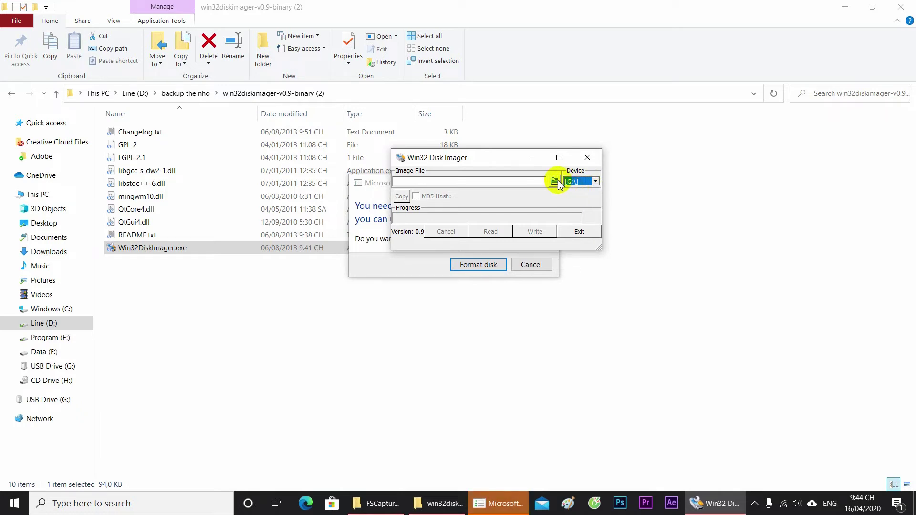
pyautogui.click(536, 264)
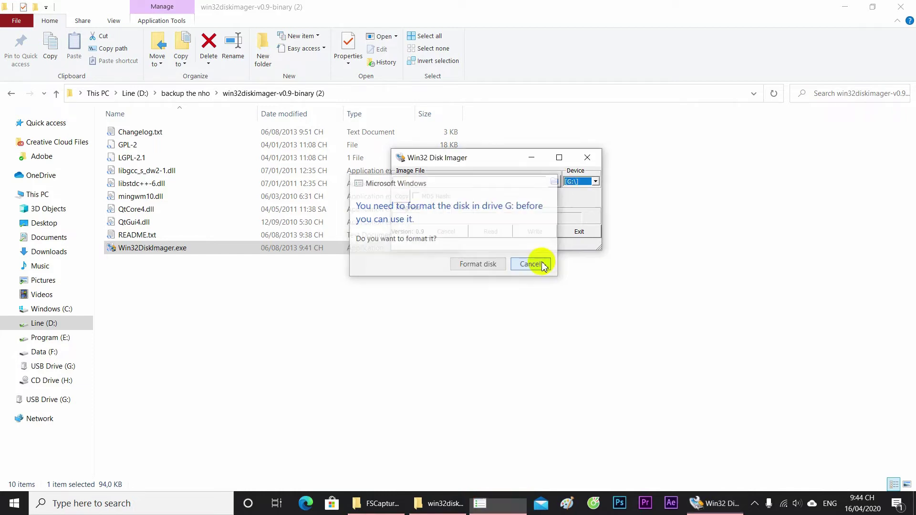
# Open the disk image picker in Win32 Disk Imager and browse drive D: for the backup the nho folder
pyautogui.click(554, 181)
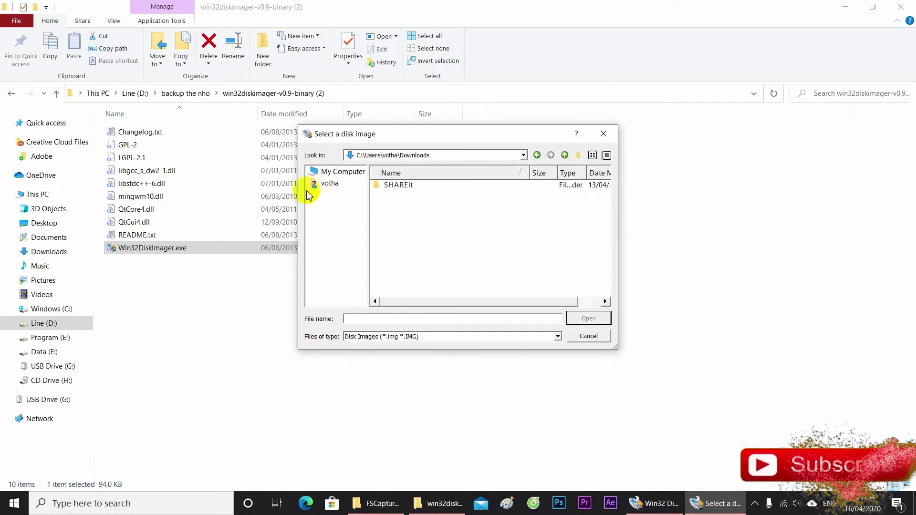
pyautogui.click(340, 173)
pyautogui.doubleClick(390, 195)
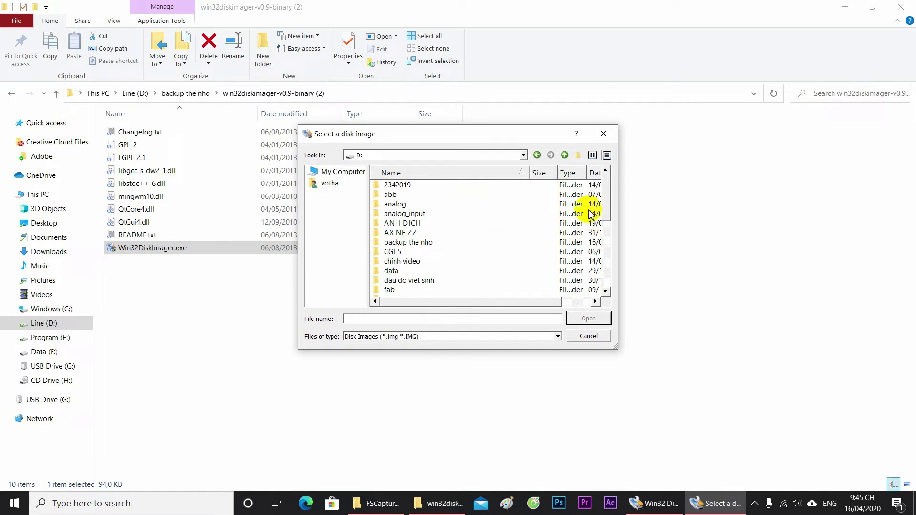
pyautogui.moveTo(603, 200); pyautogui.dragTo(592, 233)
pyautogui.scroll(-2, 401, 266)
pyautogui.scroll(3, 411, 268)
pyautogui.scroll(-2, 431, 239)
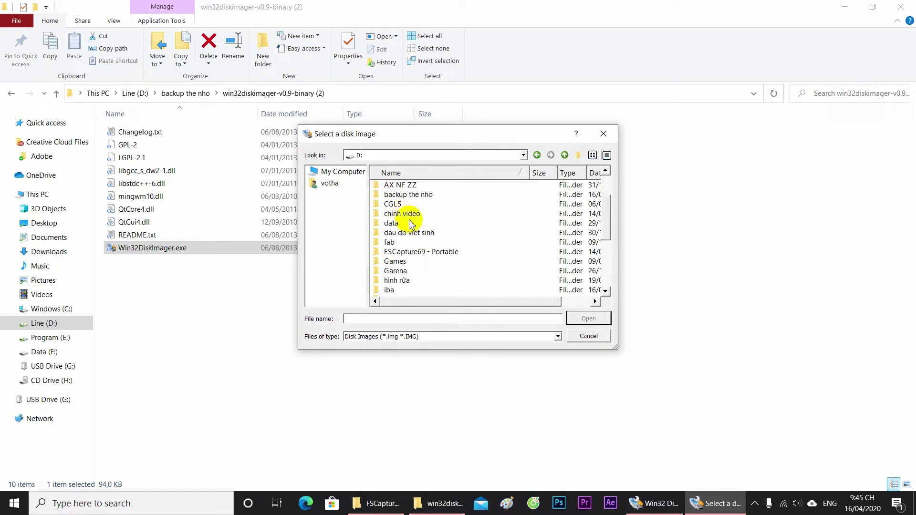
pyautogui.scroll(2, 410, 222)
pyautogui.scroll(-2, 418, 232)
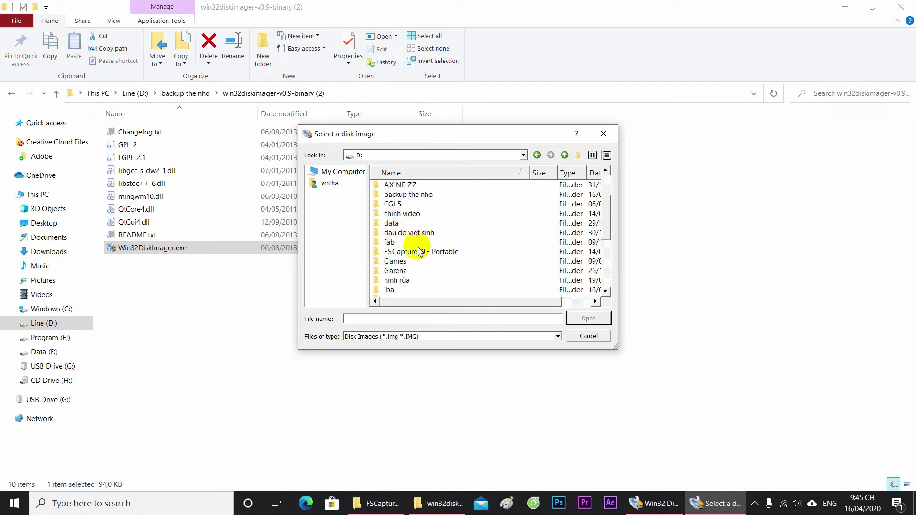
pyautogui.scroll(2, 408, 243)
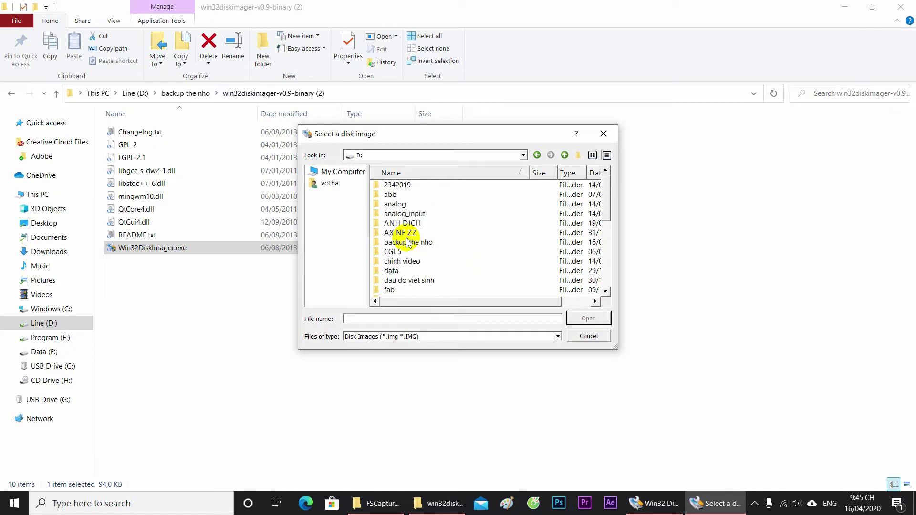
# Load IMB 8MB orig.img from the Image folder inside the inner backup the nho folder as the image file
pyautogui.doubleClick(408, 242)
pyautogui.click(411, 186)
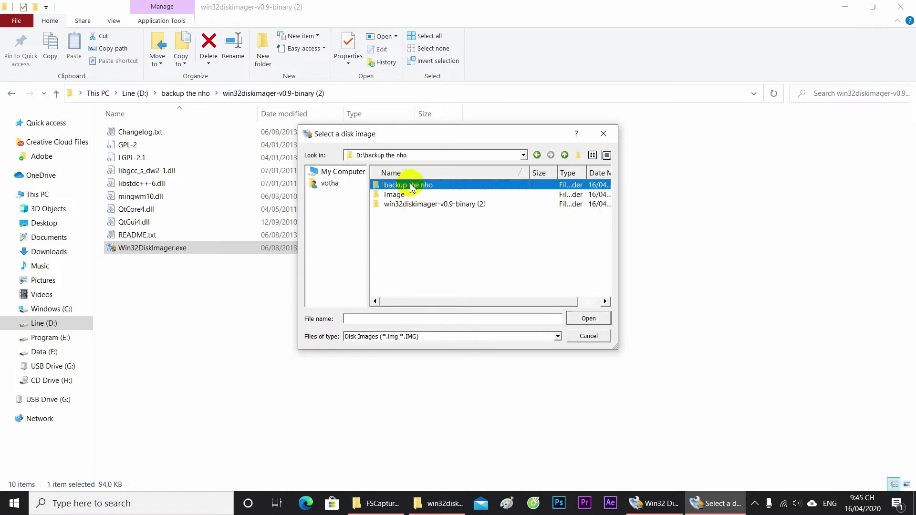
pyautogui.doubleClick(412, 186)
pyautogui.doubleClick(410, 187)
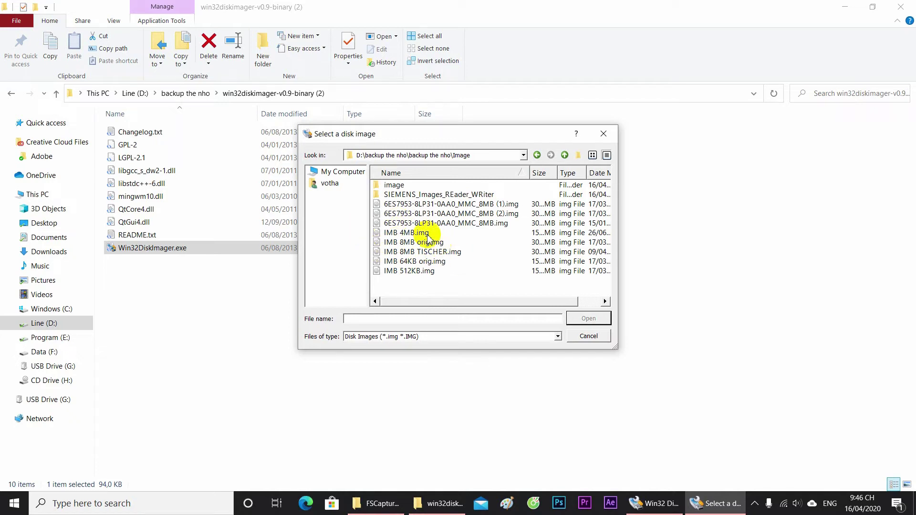
pyautogui.click(400, 243)
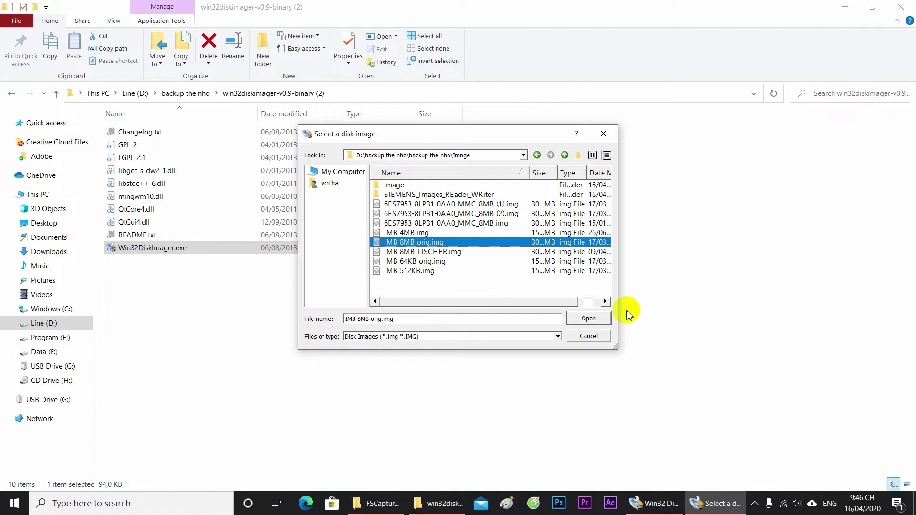
pyautogui.click(594, 319)
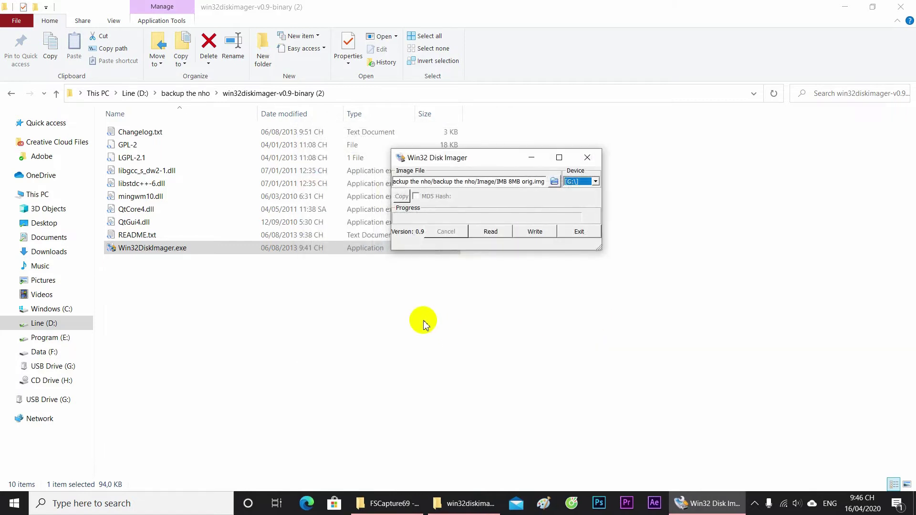
# Write the loaded image to G:\, accepting the overwrite, and close Win32 Disk Imager
pyautogui.click(543, 233)
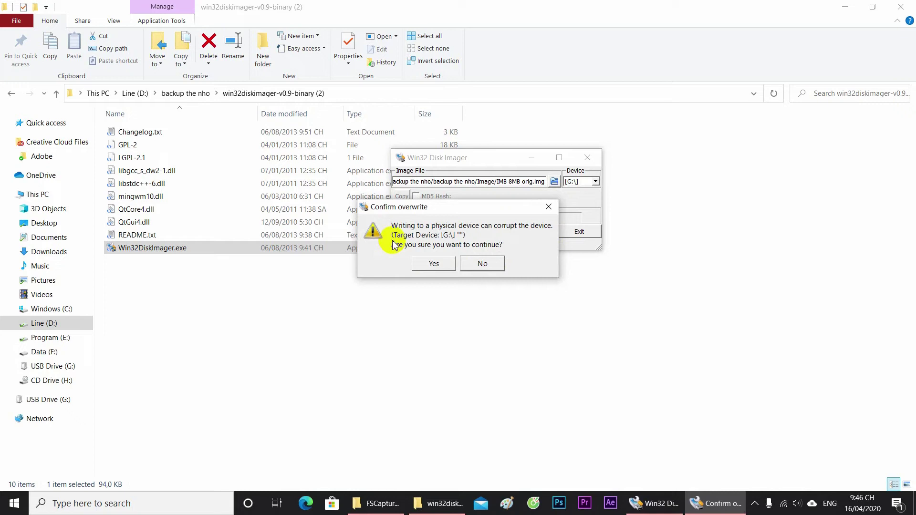
pyautogui.click(432, 264)
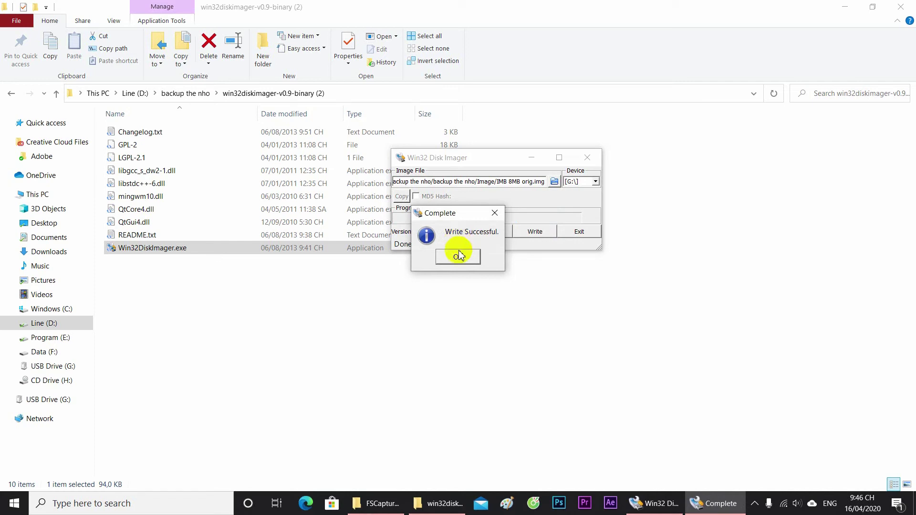
pyautogui.click(458, 257)
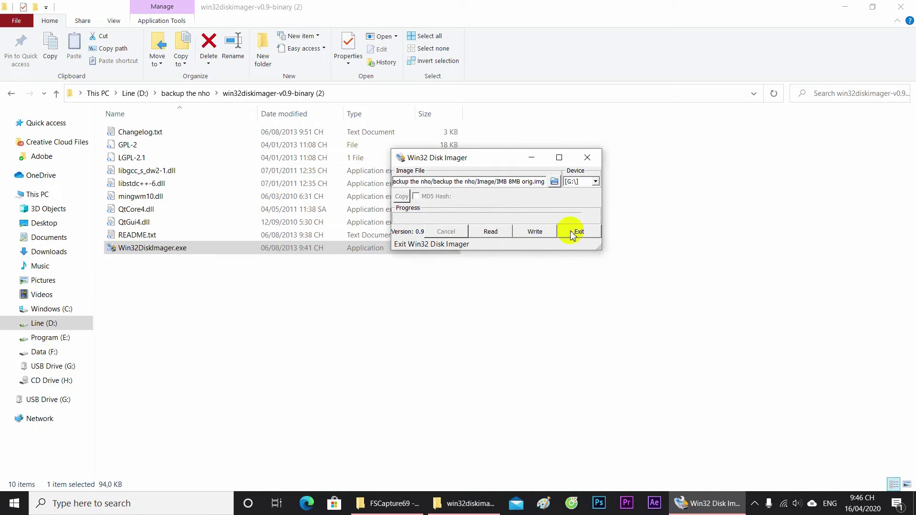
pyautogui.click(588, 163)
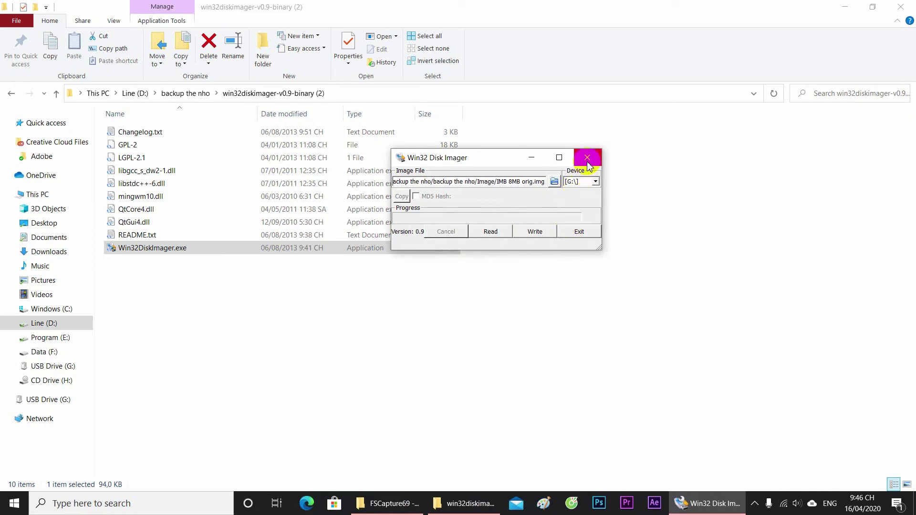
pyautogui.click(588, 163)
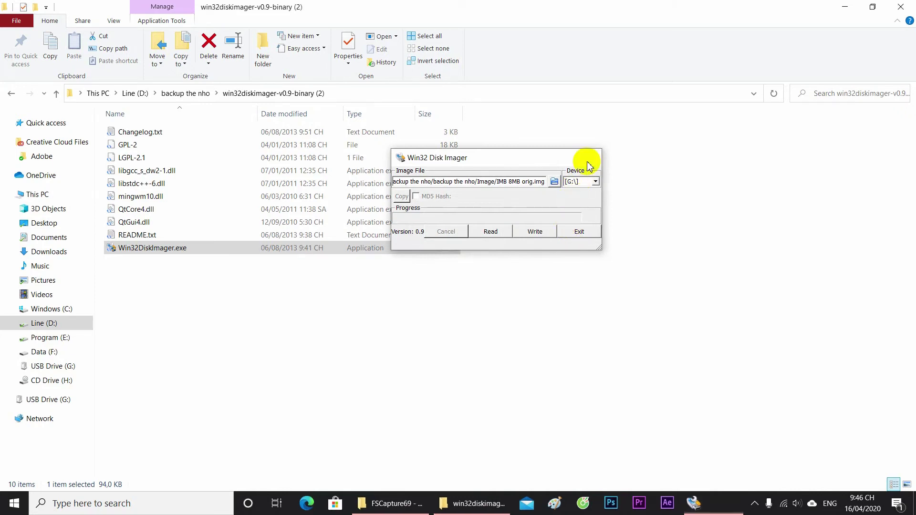
# Return to the root of drive D: and reopen the outer backup the nho folder
pyautogui.click(11, 94)
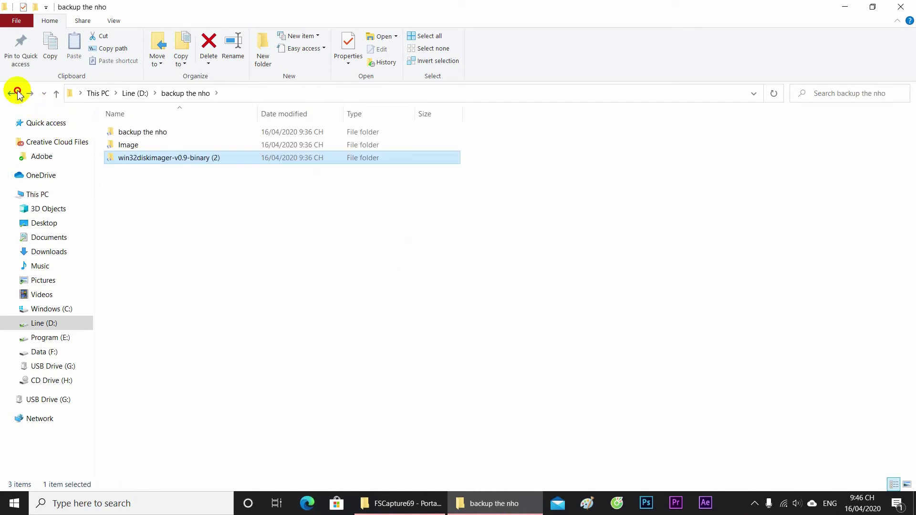
pyautogui.click(12, 93)
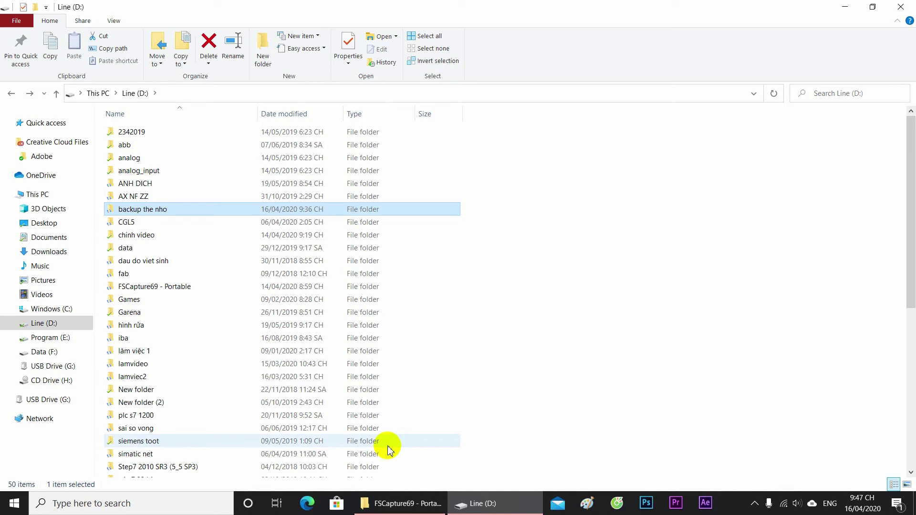
pyautogui.doubleClick(270, 210)
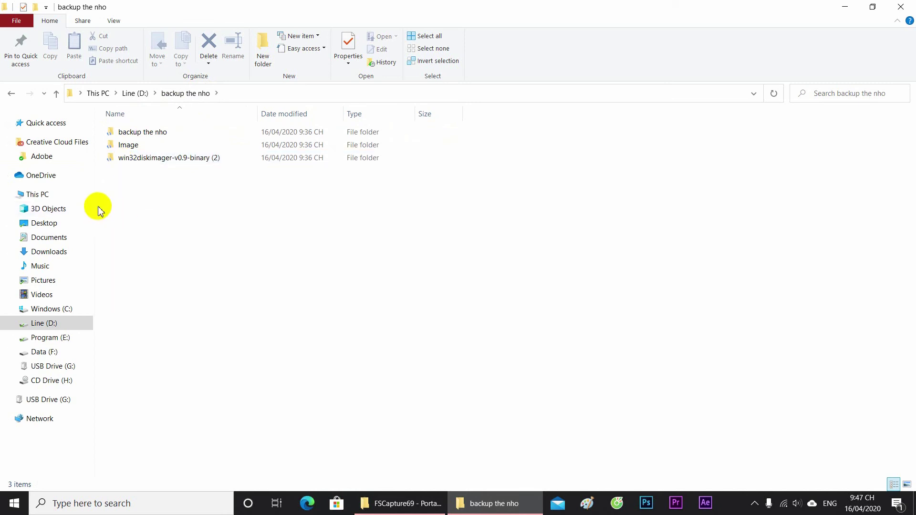
# Review the image files in the outer Image folder and its image subfolder, and return to backup the nho
pyautogui.doubleClick(127, 145)
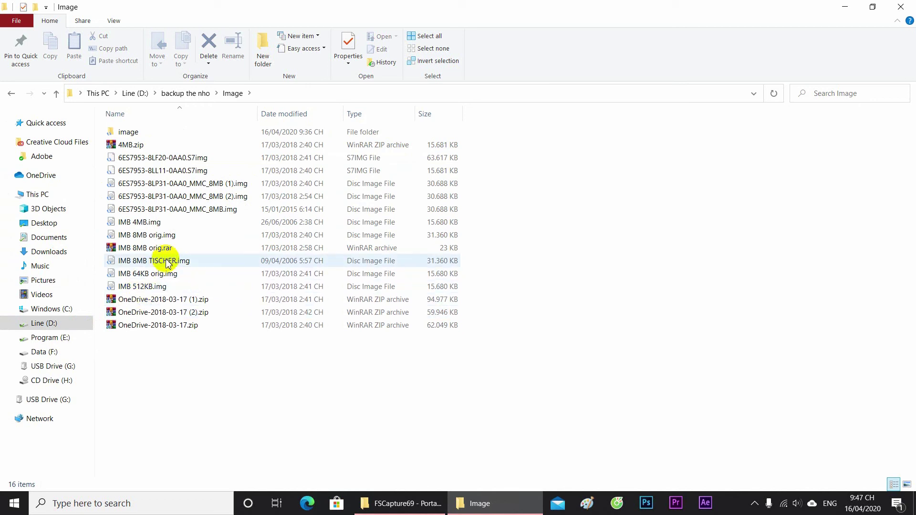
pyautogui.moveTo(167, 264)
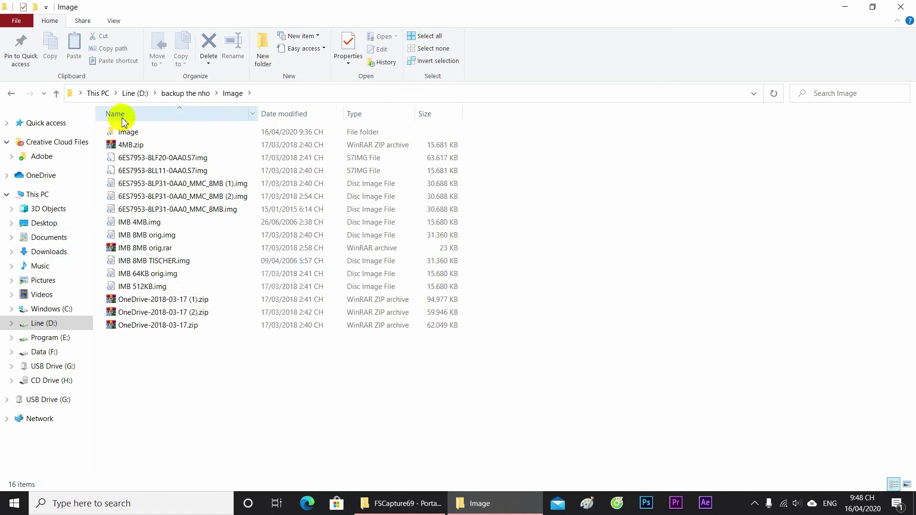
pyautogui.doubleClick(146, 134)
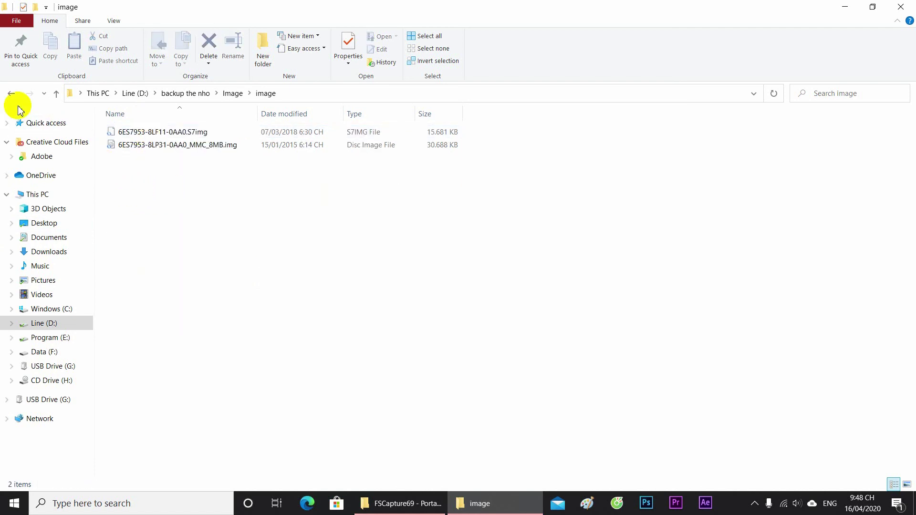
pyautogui.click(11, 94)
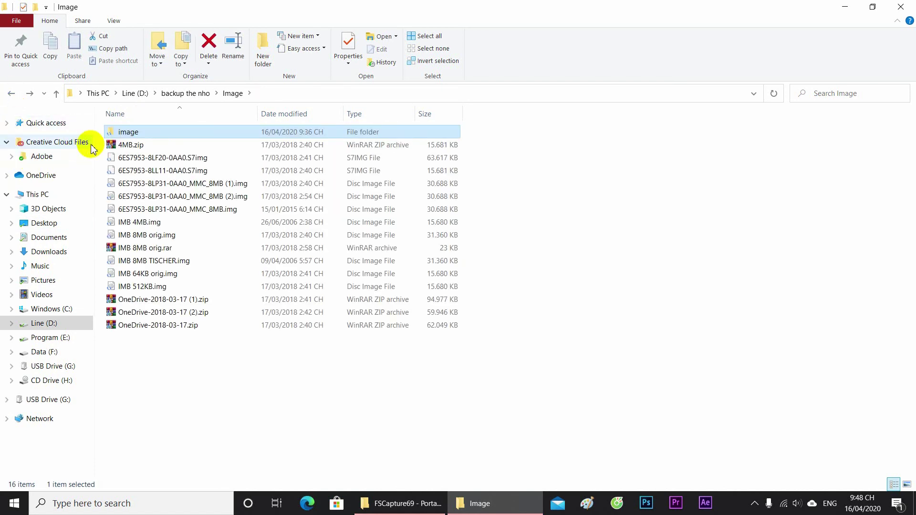
pyautogui.doubleClick(143, 137)
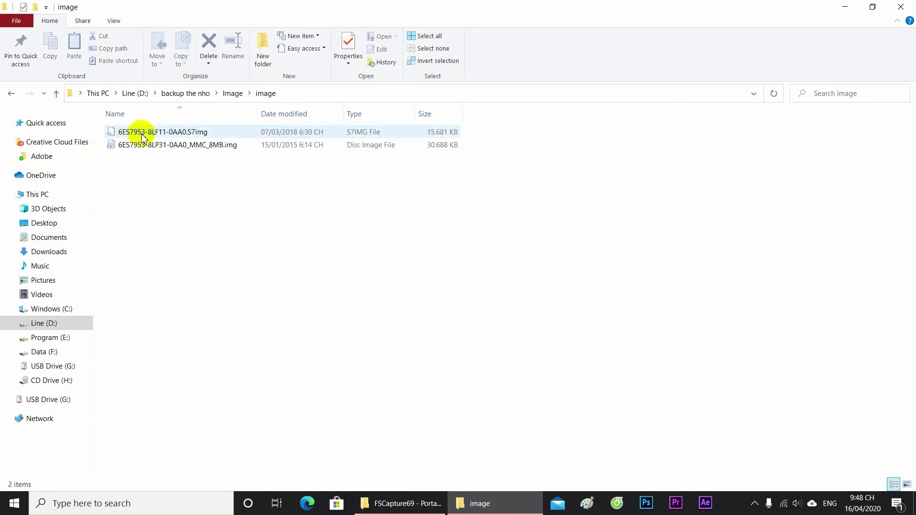
pyautogui.click(11, 94)
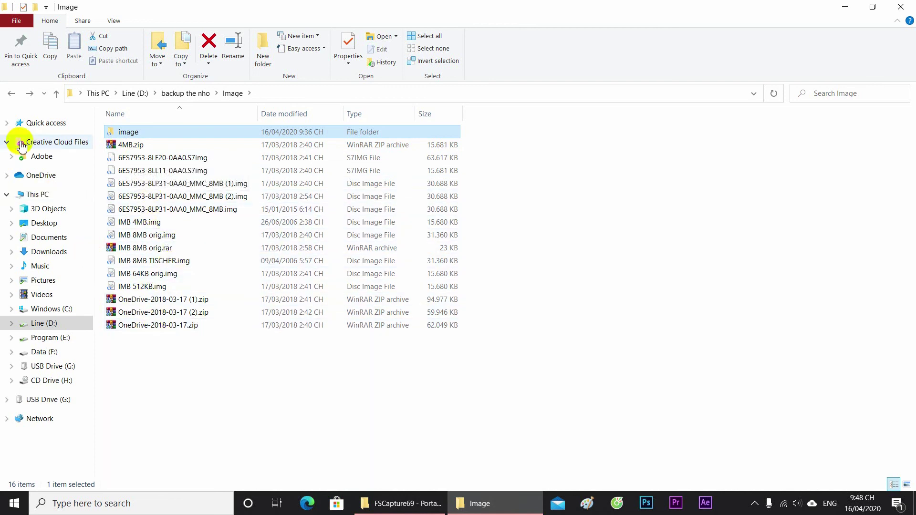
pyautogui.click(11, 93)
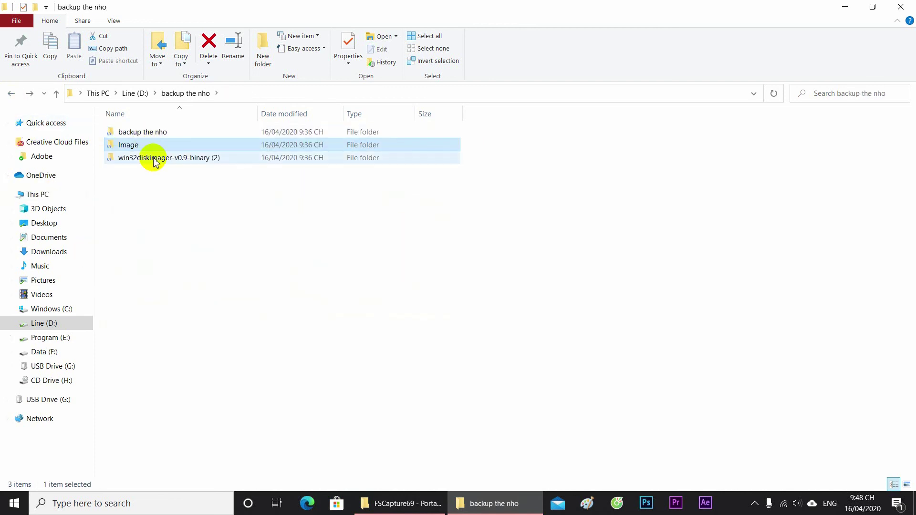
# Check the image subfolder of the inner backup the nho's Image folder and open SIEMENS_Images_REader_WRiter
pyautogui.doubleClick(147, 132)
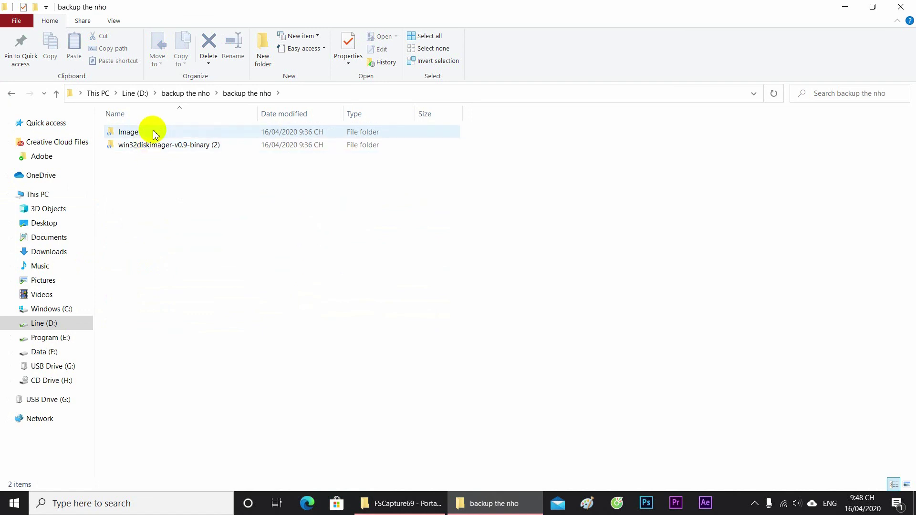
pyautogui.doubleClick(148, 132)
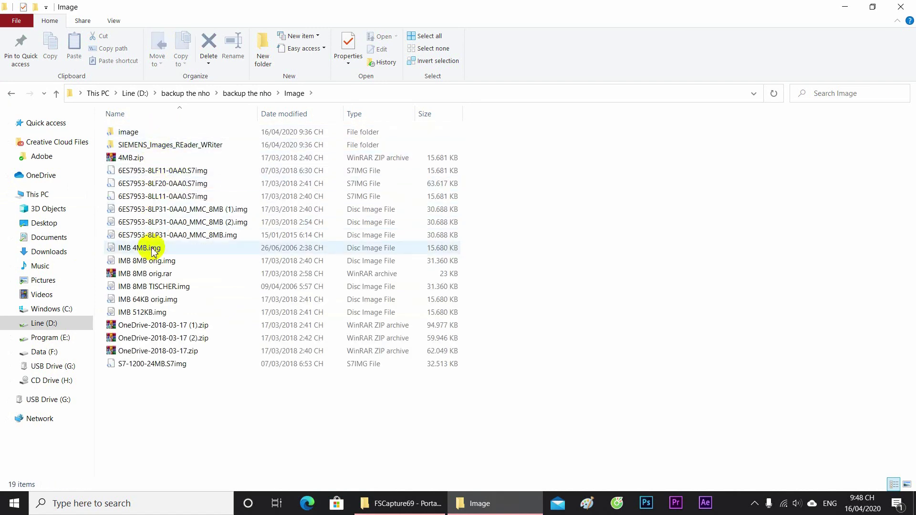
pyautogui.click(149, 133)
pyautogui.doubleClick(149, 134)
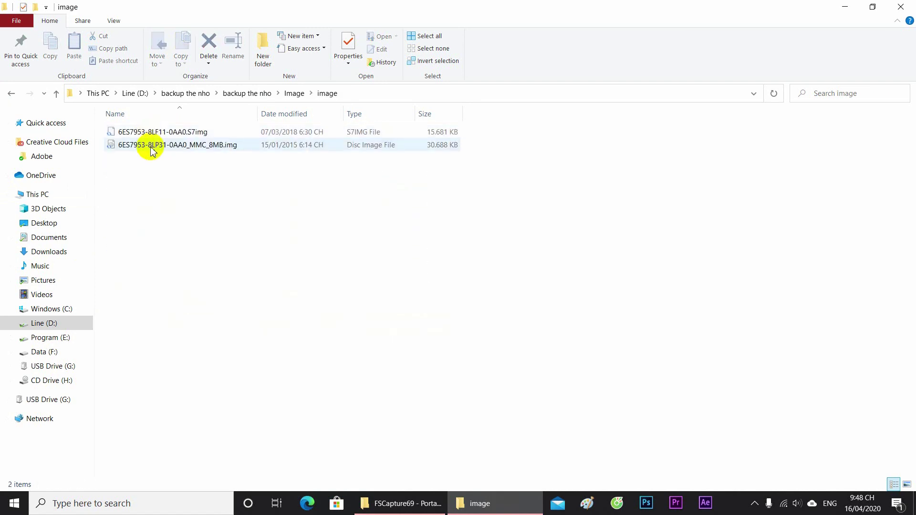
pyautogui.click(11, 93)
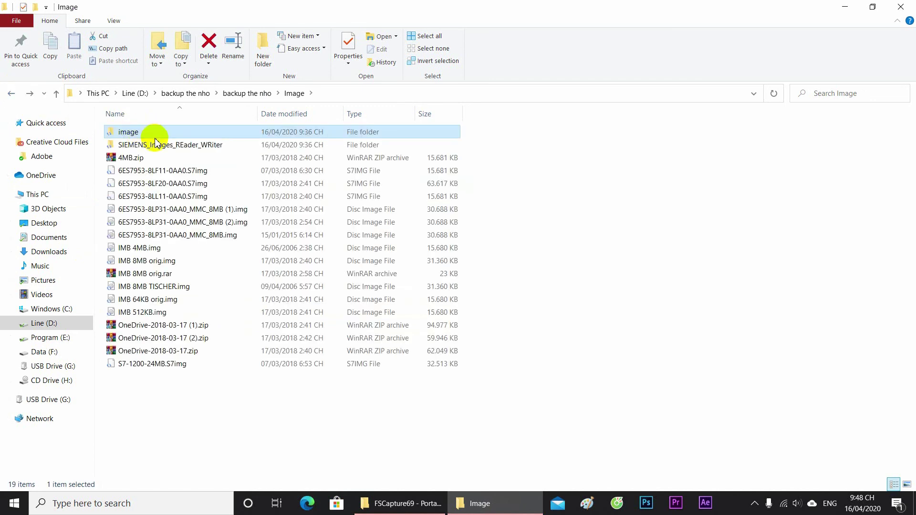
pyautogui.doubleClick(149, 144)
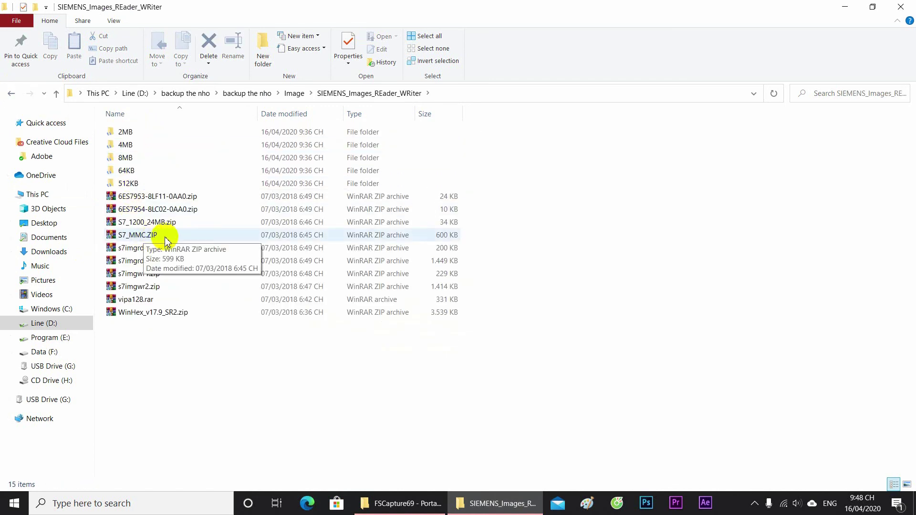